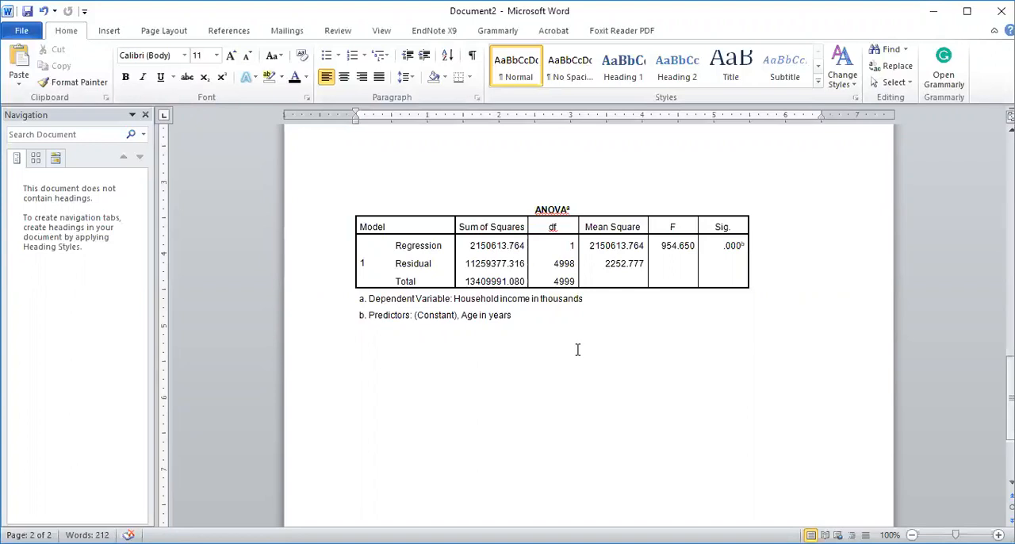
- Write the line "The model is insignificant" below the ANOVA table's footnotes
{"action": "type", "text": "The model is gis"}
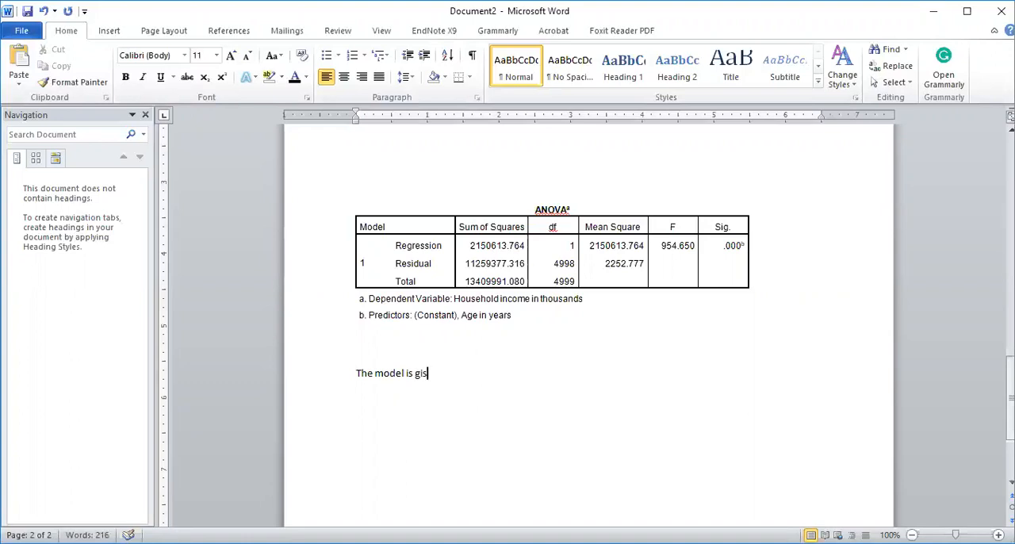
{"action": "type", "text": "ign"}
{"action": "key", "text": "BackSpace"}
{"action": "key", "text": "BackSpace"}
{"action": "key", "text": "BackSpace"}
{"action": "key", "text": "BackSpace"}
{"action": "type", "text": "insignificant"}
{"action": "key", "text": "Return"}
- Add the line "The model is significant" directly under the line "The model is insignificant"
{"action": "left_click", "coordinate": [573, 347]}
{"action": "type", "text": "The"}
{"action": "key", "text": "BackSpace"}
{"action": "key", "text": "BackSpace"}
{"action": "key", "text": "BackSpace"}
{"action": "key", "text": "Down"}
{"action": "key", "text": "Down"}
{"action": "type", "text": "The model "}
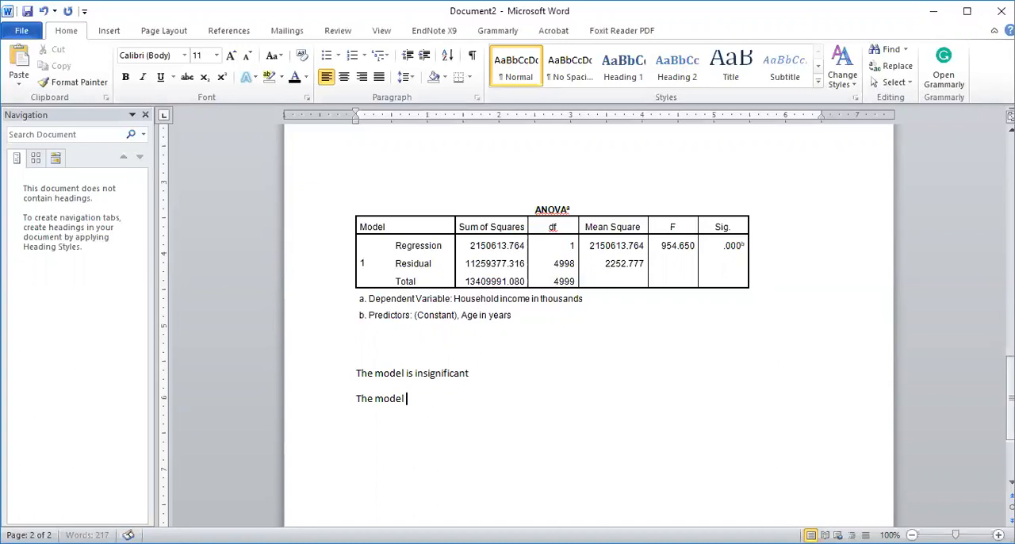
{"action": "type", "text": "is significant"}
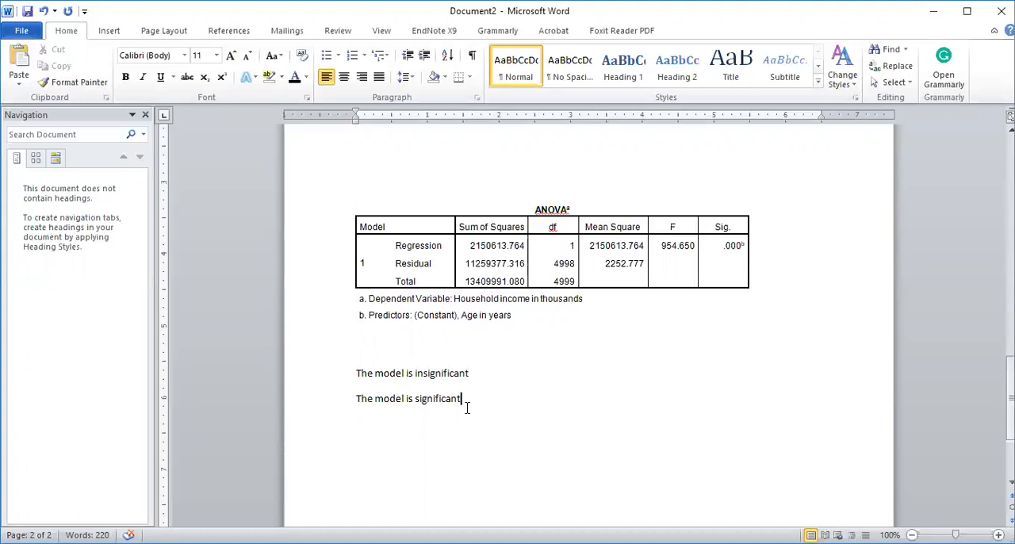
- Make the whole line "The model is significant" bold
{"action": "left_click_drag", "start_coordinate": [467, 401], "coordinate": [347, 404]}
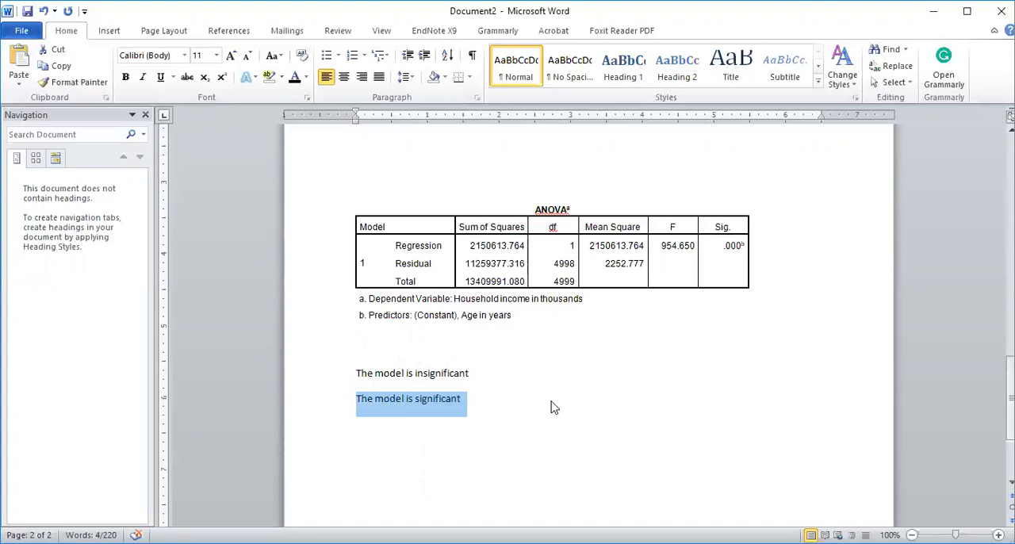
{"action": "key", "text": "ctrl+b"}
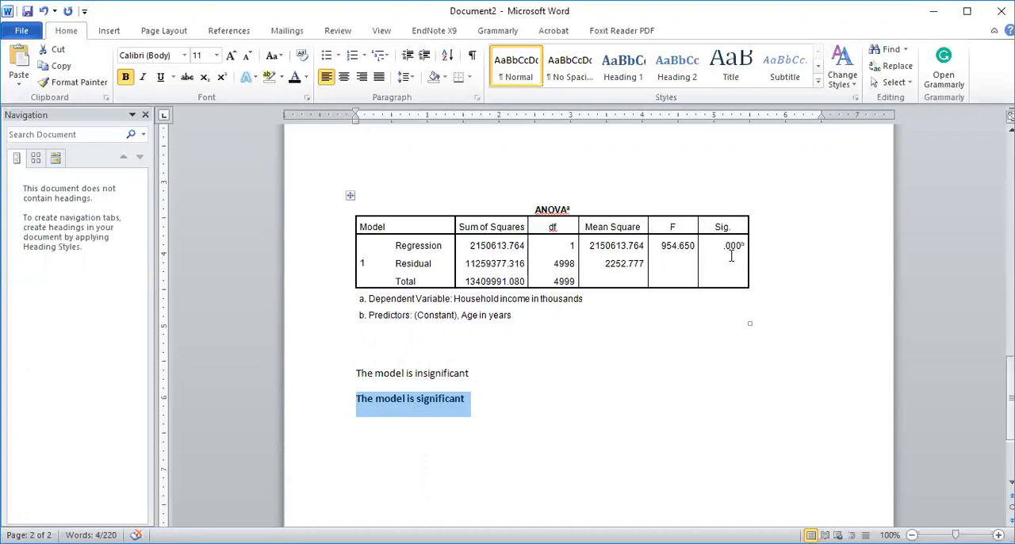
{"action": "left_click", "coordinate": [328, 382]}
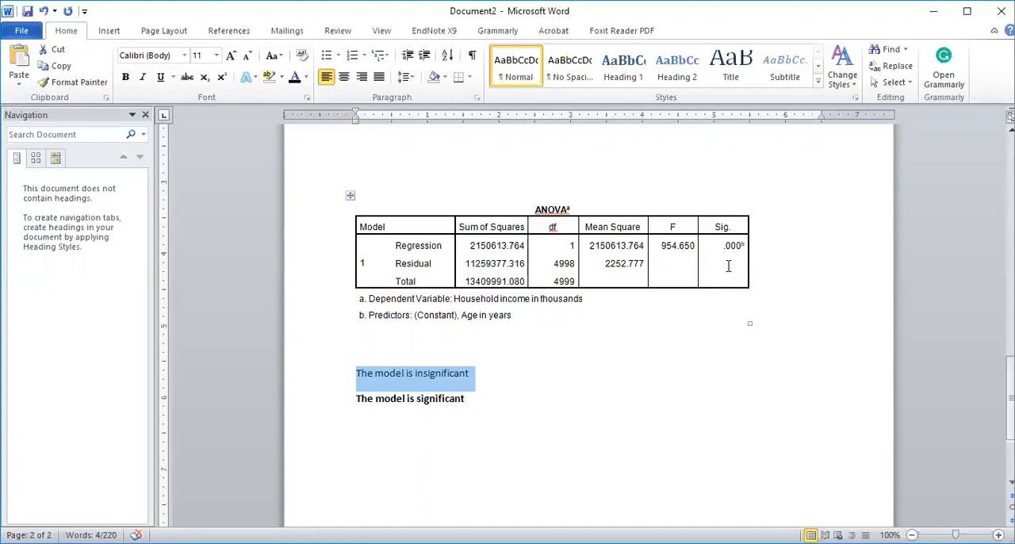
{"action": "left_click", "coordinate": [315, 407]}
{"action": "key", "text": "ctrl+b"}
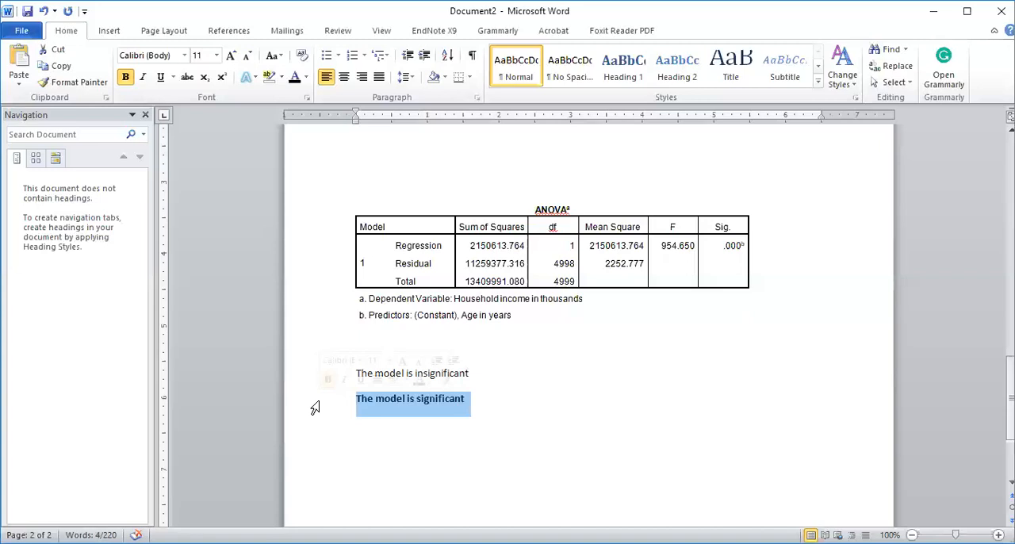
- Add the unbolded heading line "ANOVA Table:" below the bold line and start a new paragraph under it
{"action": "left_click", "coordinate": [401, 421]}
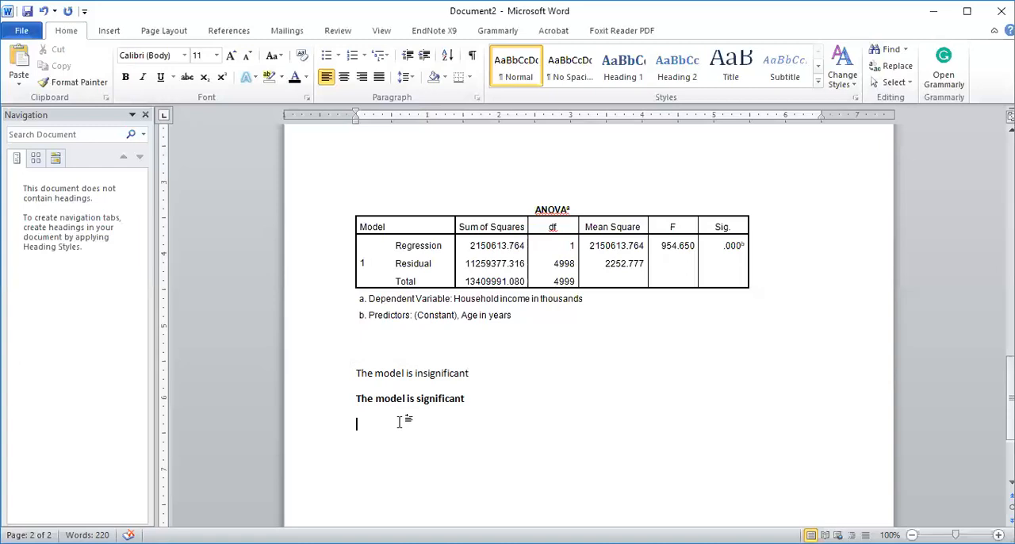
{"action": "type", "text": "The an"}
{"action": "key", "text": "BackSpace"}
{"action": "key", "text": "BackSpace"}
{"action": "key", "text": "BackSpace"}
{"action": "key", "text": "BackSpace"}
{"action": "key", "text": "BackSpace"}
{"action": "key", "text": "BackSpace"}
{"action": "type", "text": "Ano"}
{"action": "key", "text": "BackSpace"}
{"action": "key", "text": "BackSpace"}
{"action": "type", "text": "OVA"}
{"action": "key", "text": "BackSpace"}
{"action": "key", "text": "BackSpace"}
{"action": "key", "text": "BackSpace"}
{"action": "type", "text": "NOVA Table:"}
{"action": "key", "text": "Return"}
- Write the sentence "The ANOVA table is used to check the significance of the model." under the ANOVA Table heading
{"action": "type", "text": "The ANOVA"}
{"action": "type", "text": "table is used to ch"}
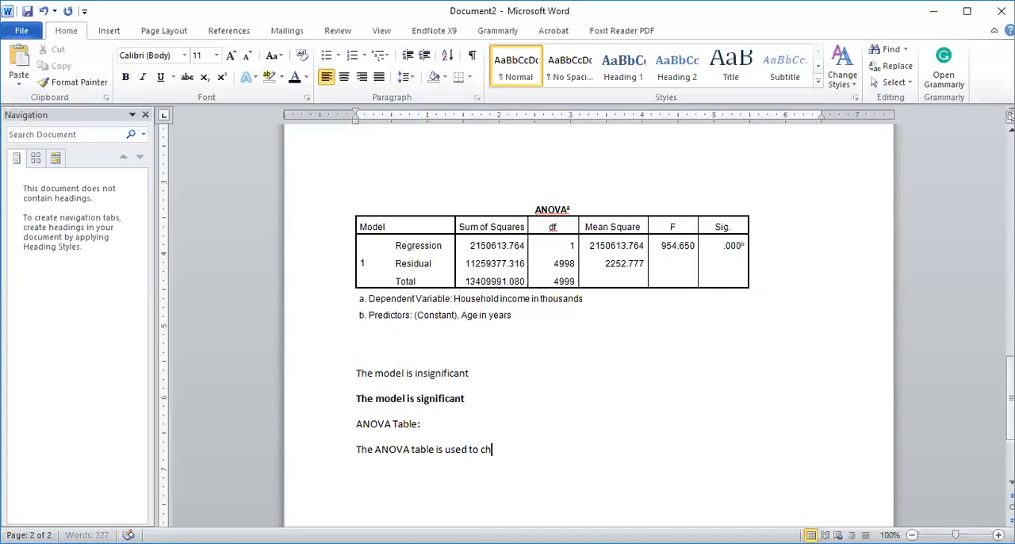
{"action": "type", "text": "eck the significance"}
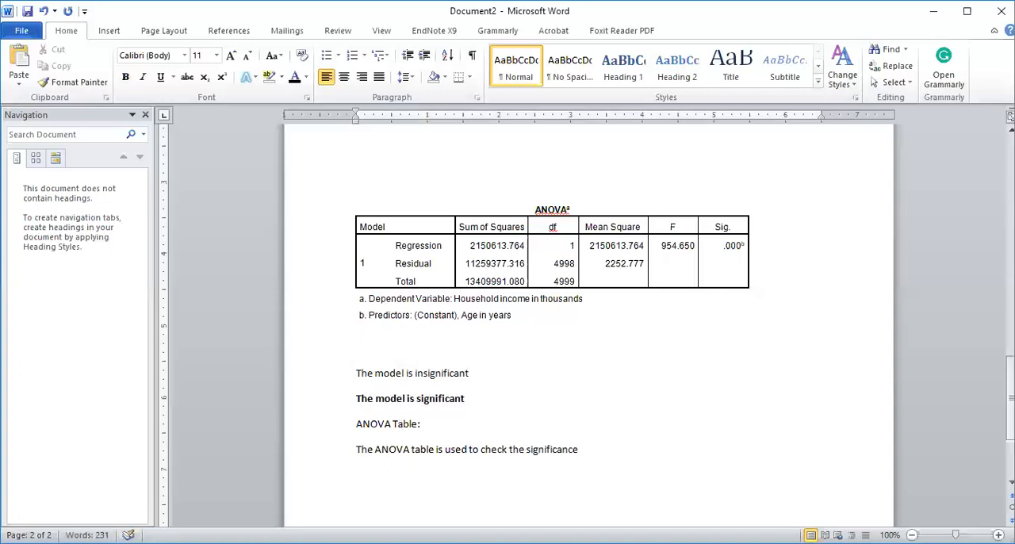
{"action": "type", "text": " of the model. He"}
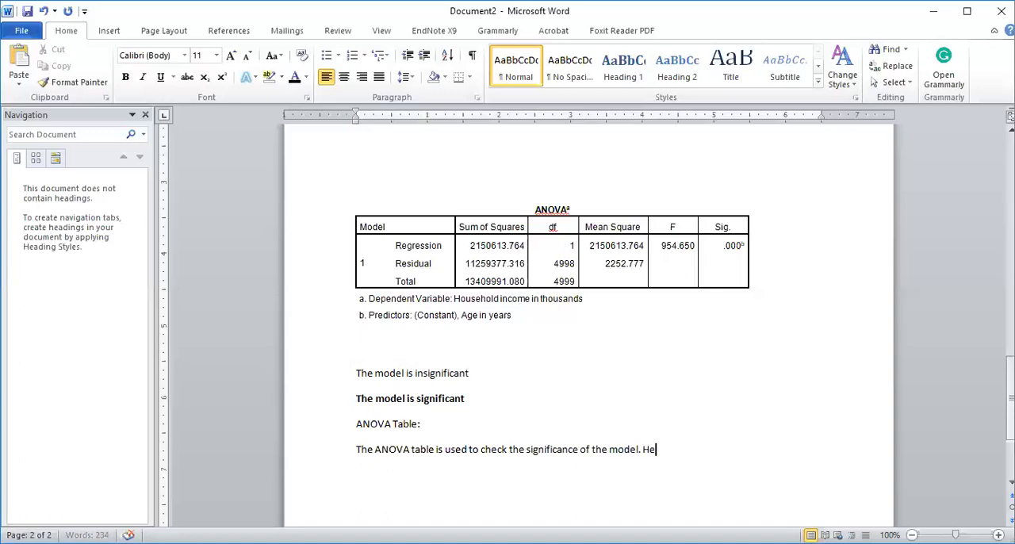
{"action": "type", "text": "re sig. value is "}
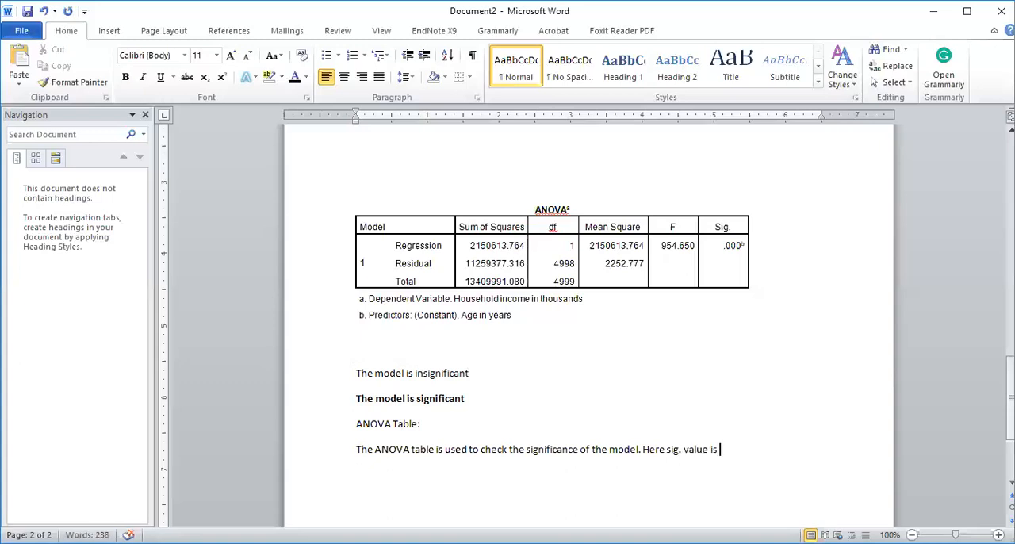
{"action": "type", "text": "0.000 whc"}
- Continue the paragraph with "Here sig. value is 0.000 which is less than 0.05"
{"action": "key", "text": "BackSpace"}
{"action": "key", "text": "BackSpace"}
{"action": "type", "text": "hich"}
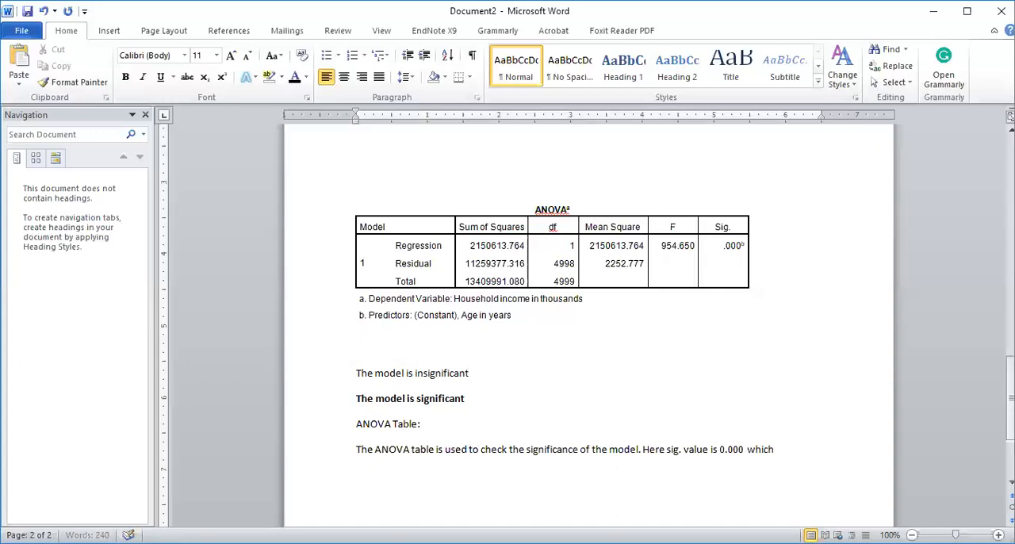
{"action": "type", "text": " is less than 0.05"}
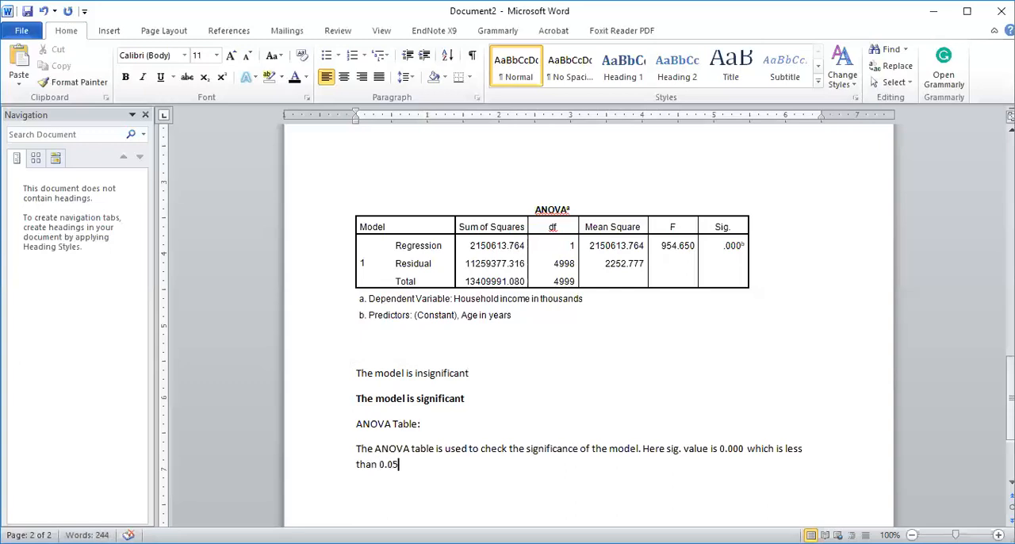
{"action": "type", "text": ". Hence the model is sig"}
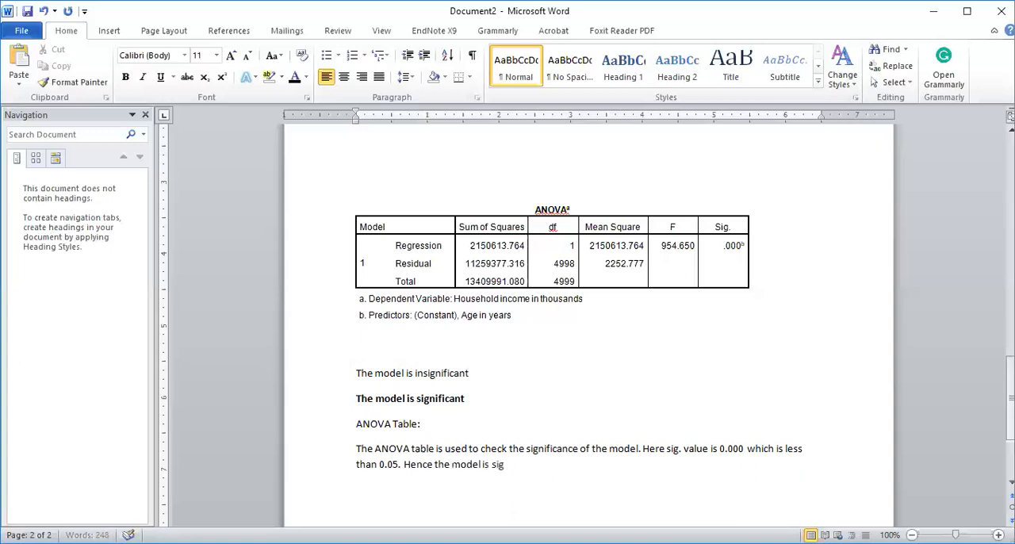
{"action": "type", "text": "nificant so"}
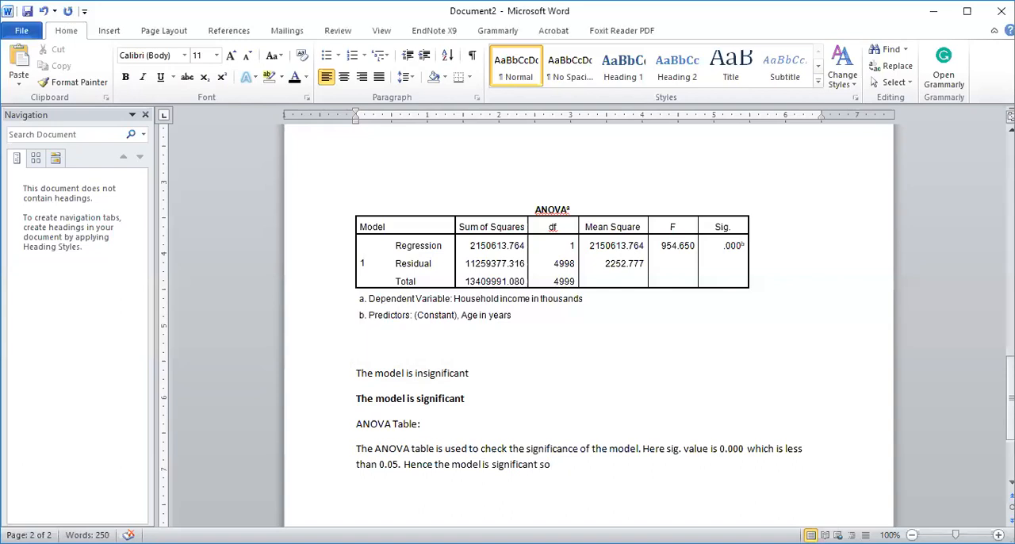
{"action": "type", "text": " we can use"}
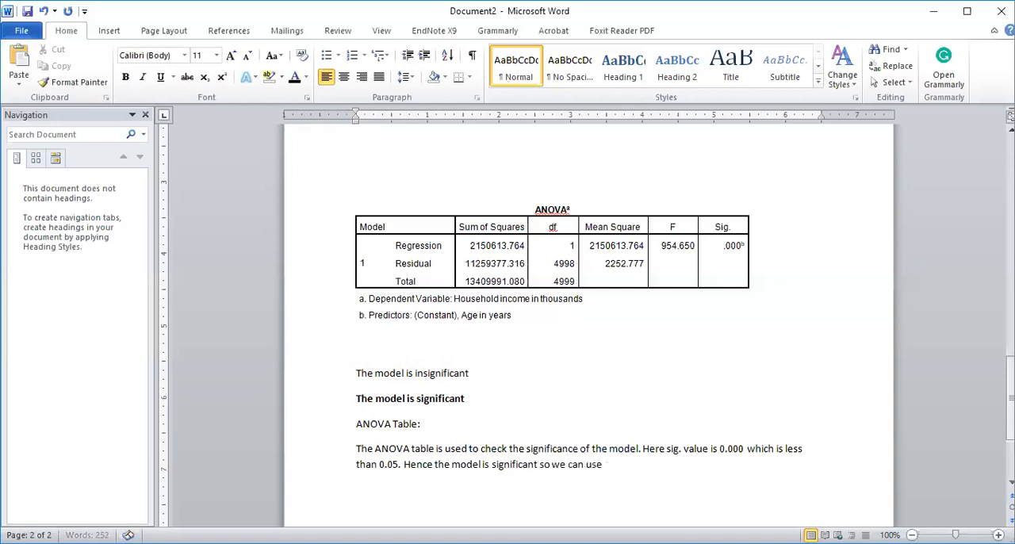
{"action": "type", "text": " it for prediction."}
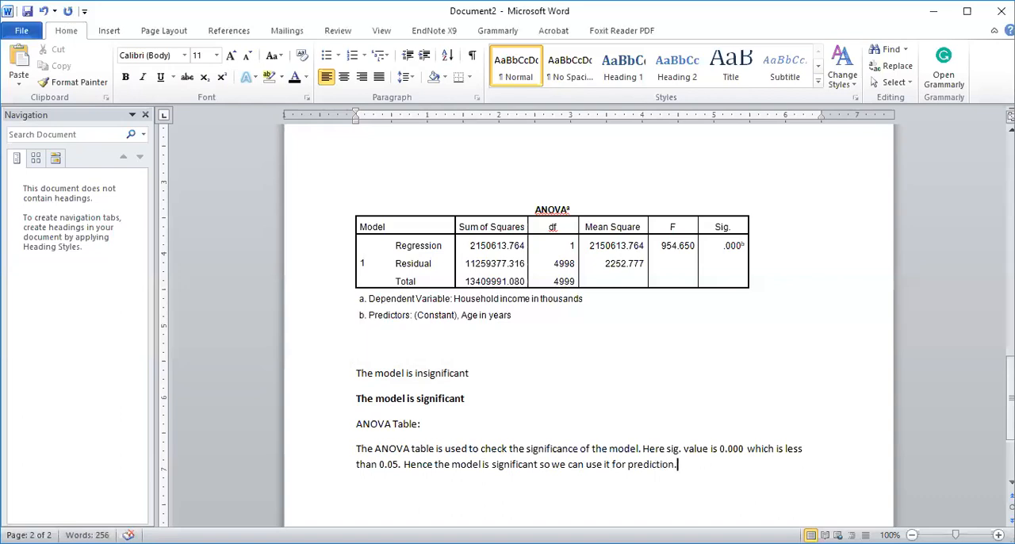
- End the paragraph with ". Hence the model is significant so we can use it for prediction." and begin a new line below
{"action": "key", "text": "Return"}
{"action": "left_click", "coordinate": [359, 510]}
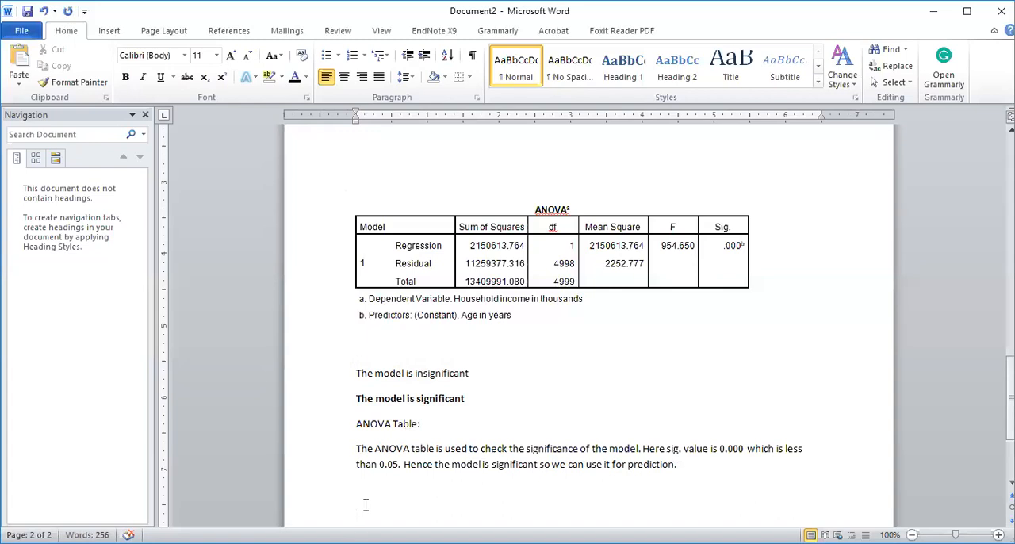